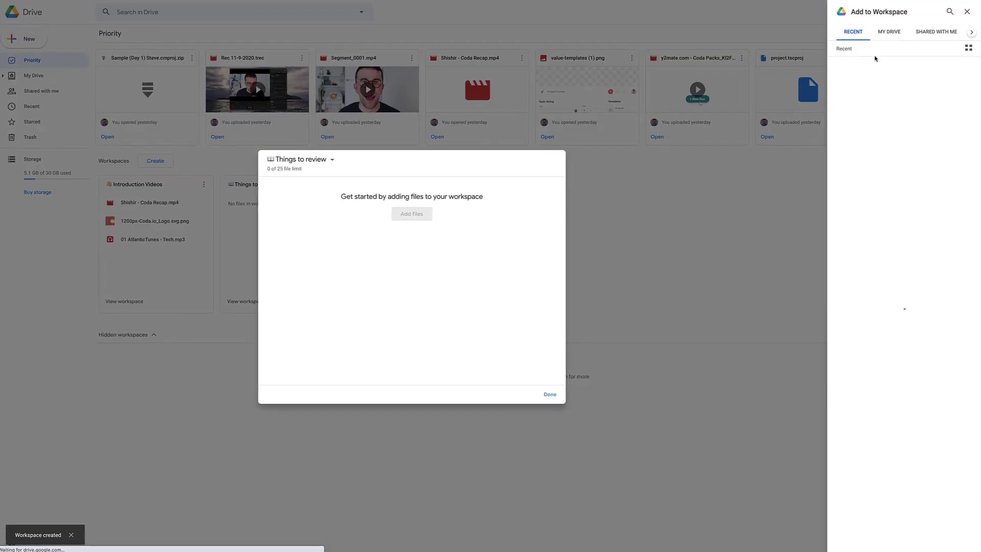
Close the open panel so the Priority page shows an empty Workspaces area.
{"action": "left_click", "coordinate": [889, 32]}
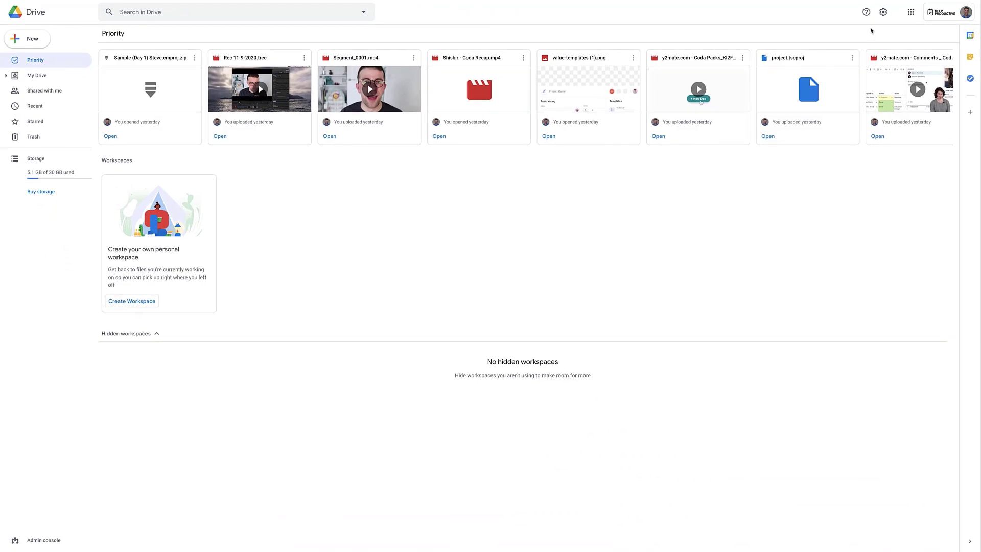
In Drive settings, toggle 'Make Priority my default home page' in General.
{"action": "left_click", "coordinate": [883, 12]}
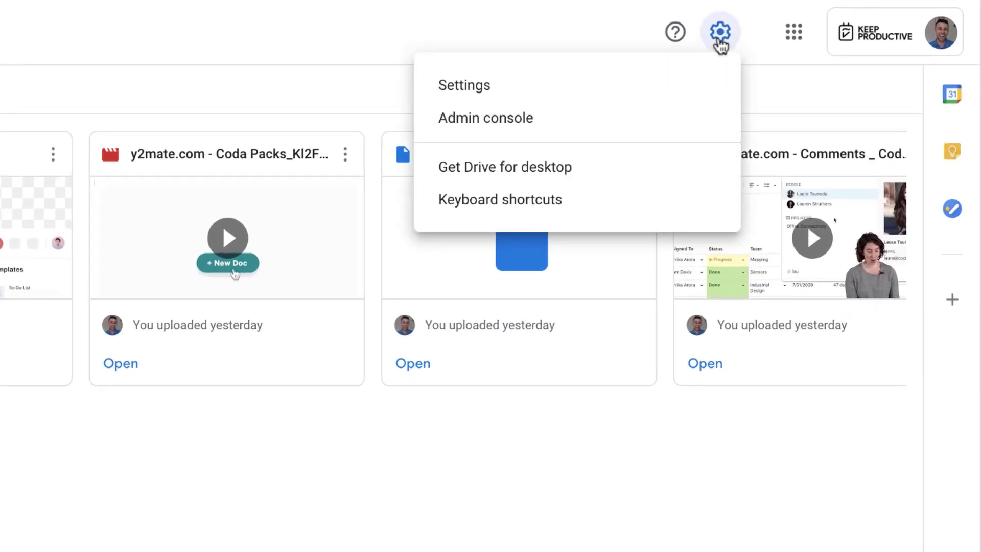
{"action": "left_click", "coordinate": [464, 85]}
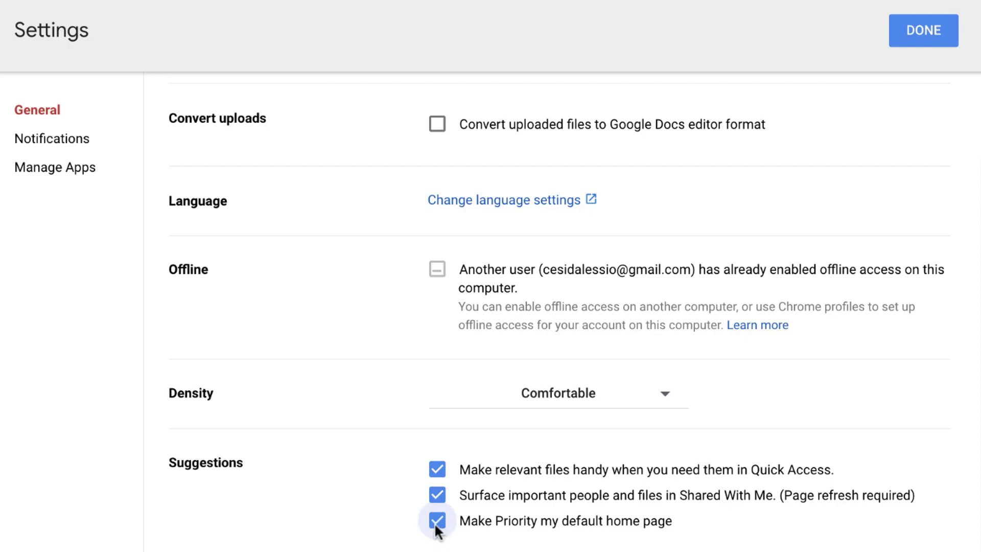
{"action": "left_click", "coordinate": [437, 521]}
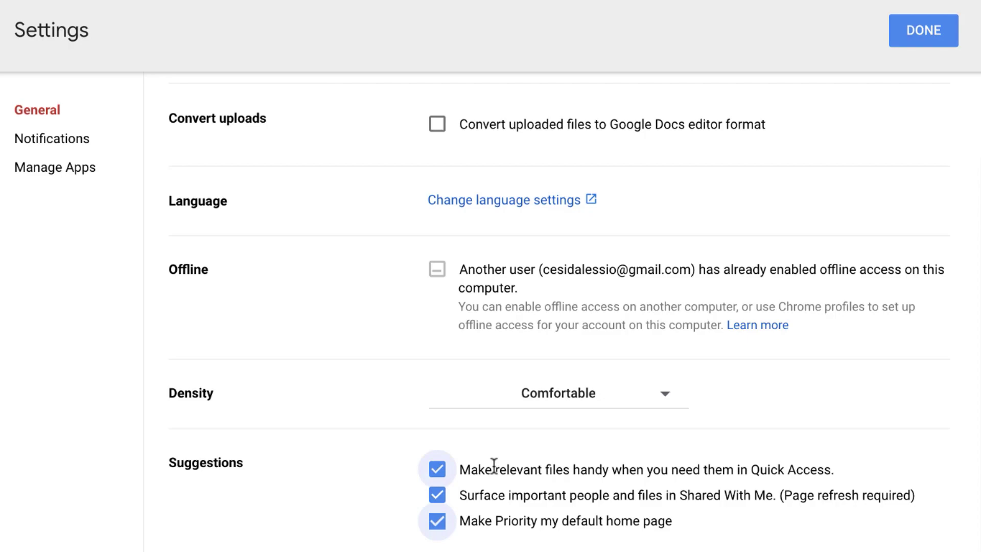
{"action": "scroll", "coordinate": [494, 466], "scroll_direction": "up", "scroll_amount": 2}
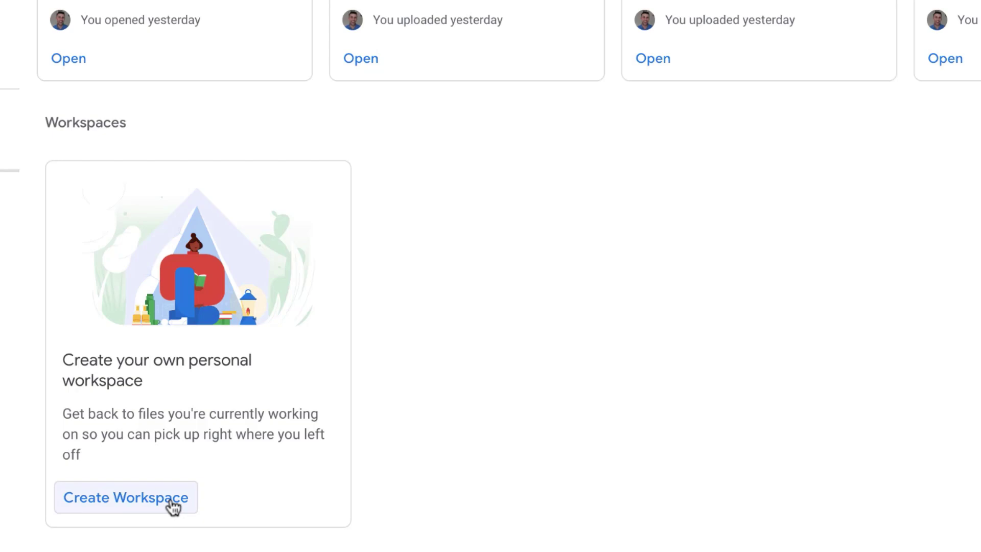
Create a workspace named '👋 Introduction Videos', choosing the waving-hand emoji from the emoji picker.
{"action": "left_click", "coordinate": [174, 501]}
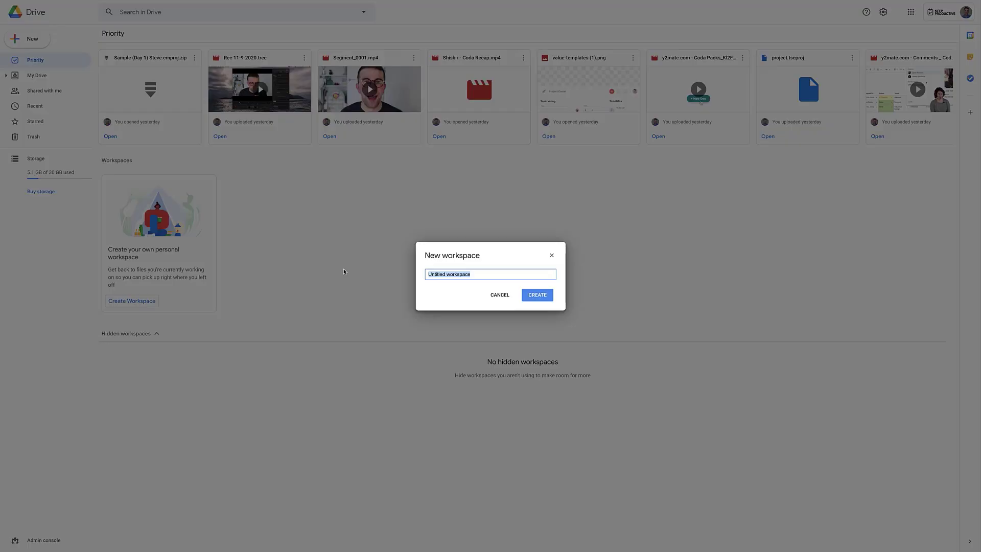
{"action": "key", "text": "ctrl+super+space"}
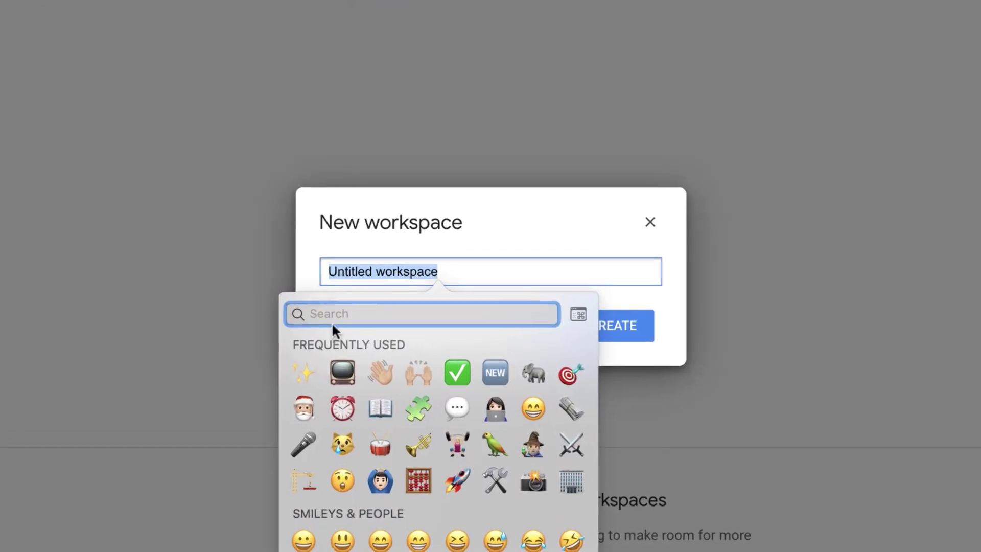
{"action": "left_click", "coordinate": [370, 366]}
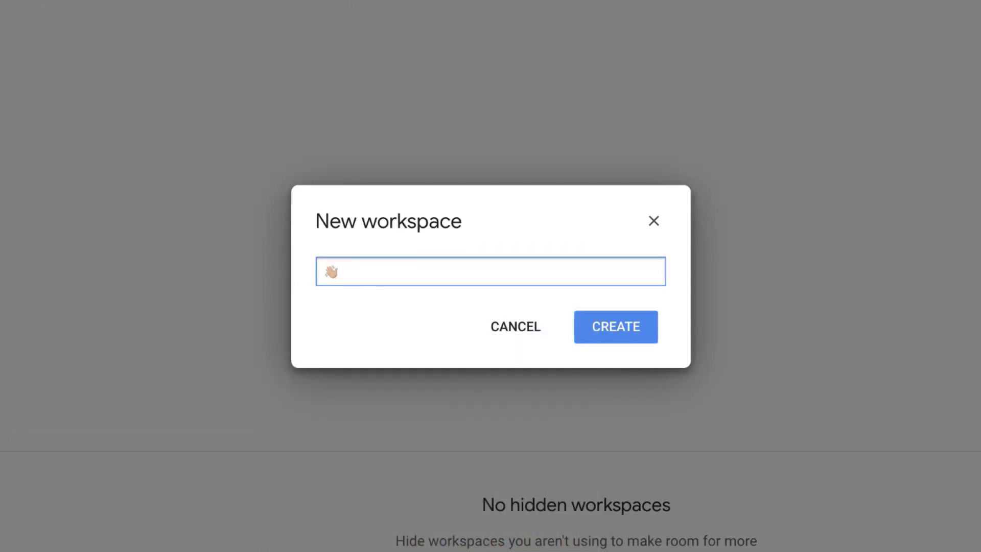
{"action": "type", "text": "Introduction Video"}
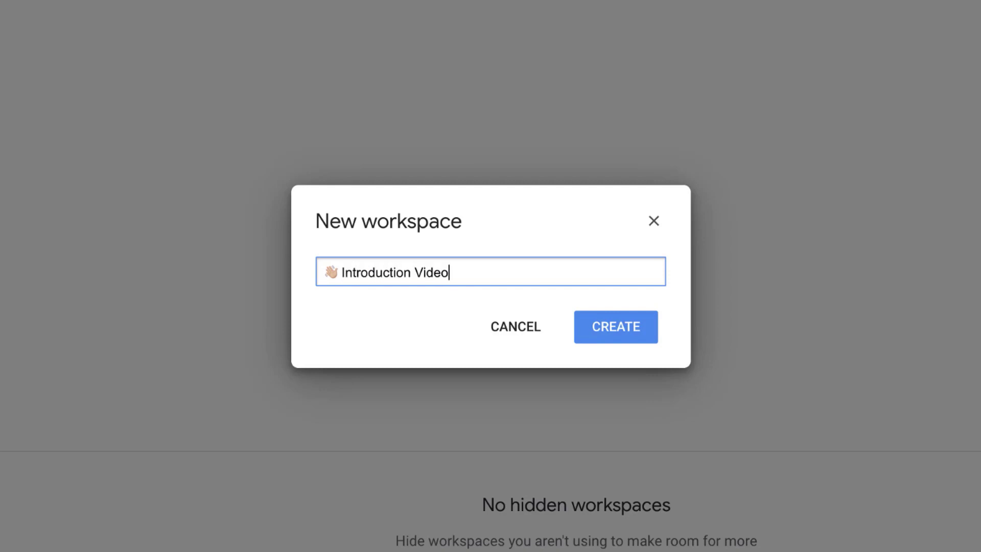
{"action": "key", "text": "Return"}
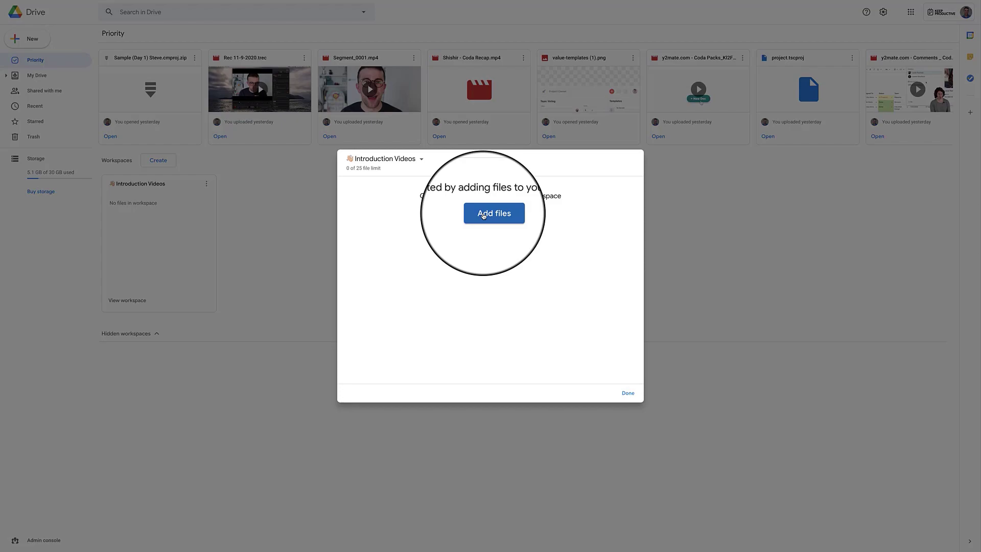
Insert Shishir - Coda Recap.mp4, 1200px-Coda.io_Logo.svg.png and 01 AtlanticTunes - Tech.mp3 from Recent, then close.
{"action": "left_click", "coordinate": [483, 214]}
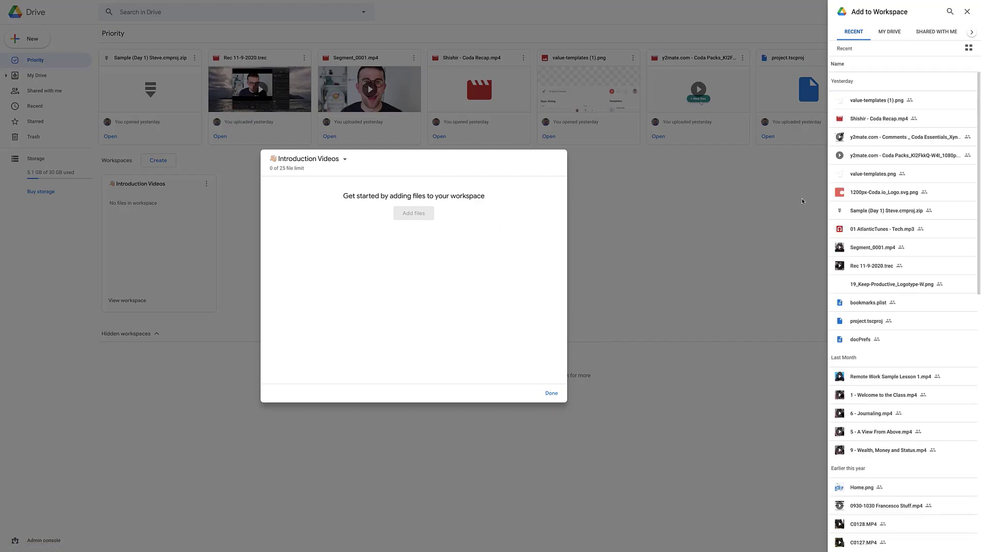
{"action": "left_click", "coordinate": [869, 228]}
{"action": "left_click", "coordinate": [879, 192]}
{"action": "left_click", "coordinate": [875, 118]}
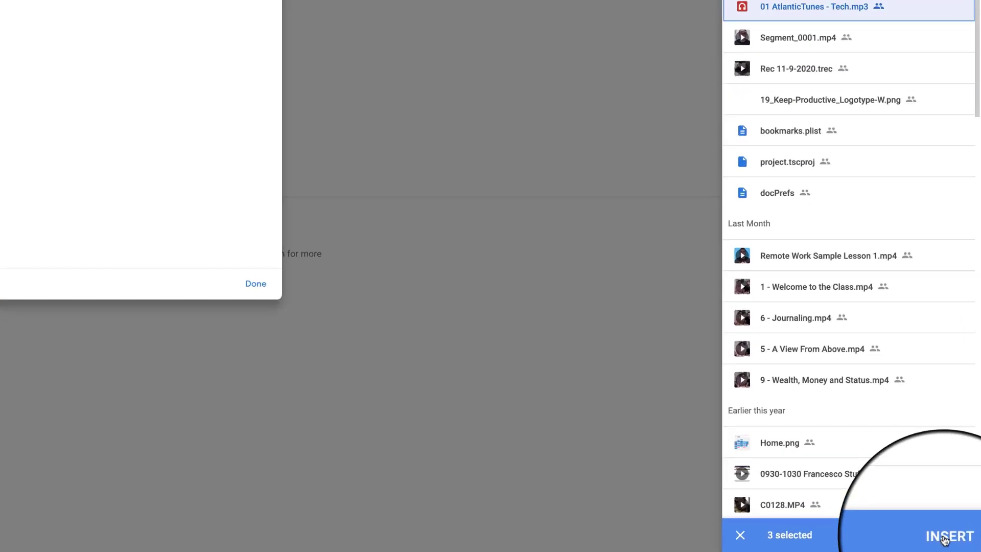
{"action": "left_click", "coordinate": [960, 543]}
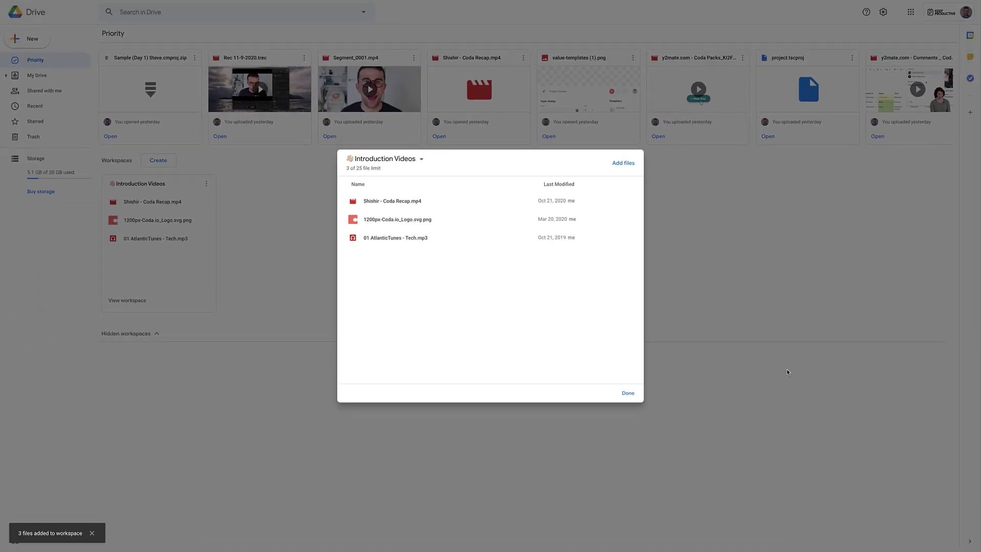
{"action": "left_click", "coordinate": [628, 393]}
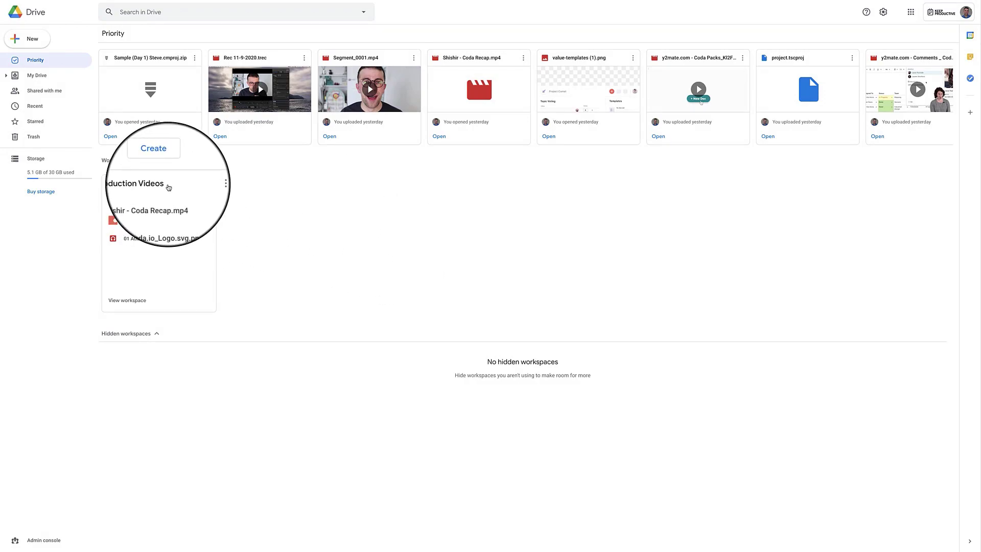
Create a second workspace named '📖 Things to review'.
{"action": "left_click", "coordinate": [161, 160]}
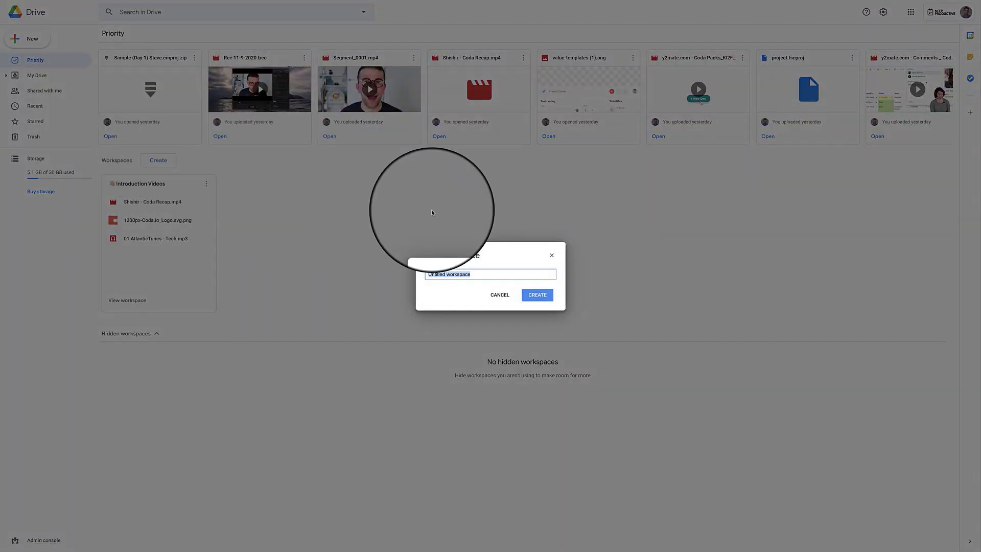
{"action": "type", "text": "📖 Things to review"}
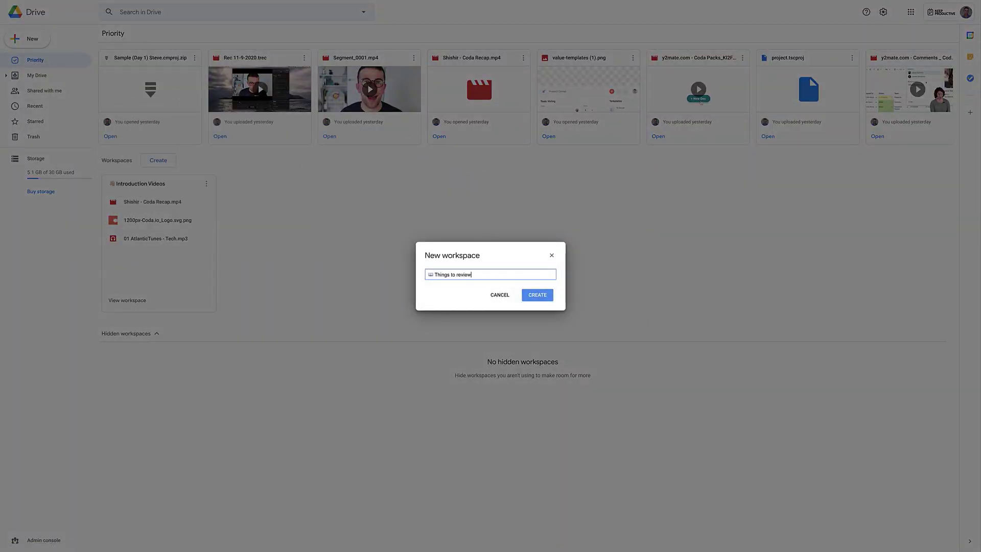
{"action": "key", "text": "Return"}
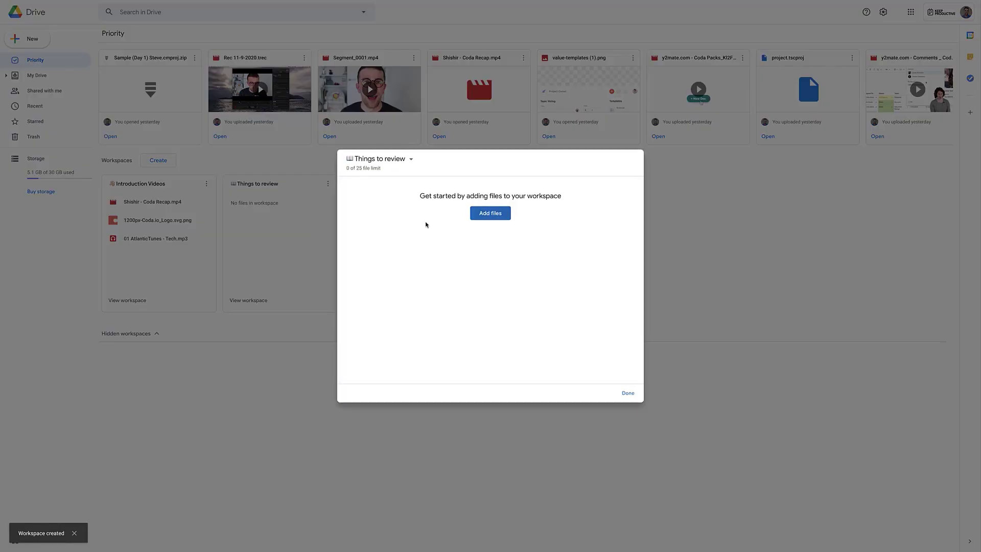
Add the Getting started PDF from My Drive to Things to review.
{"action": "left_click", "coordinate": [474, 214]}
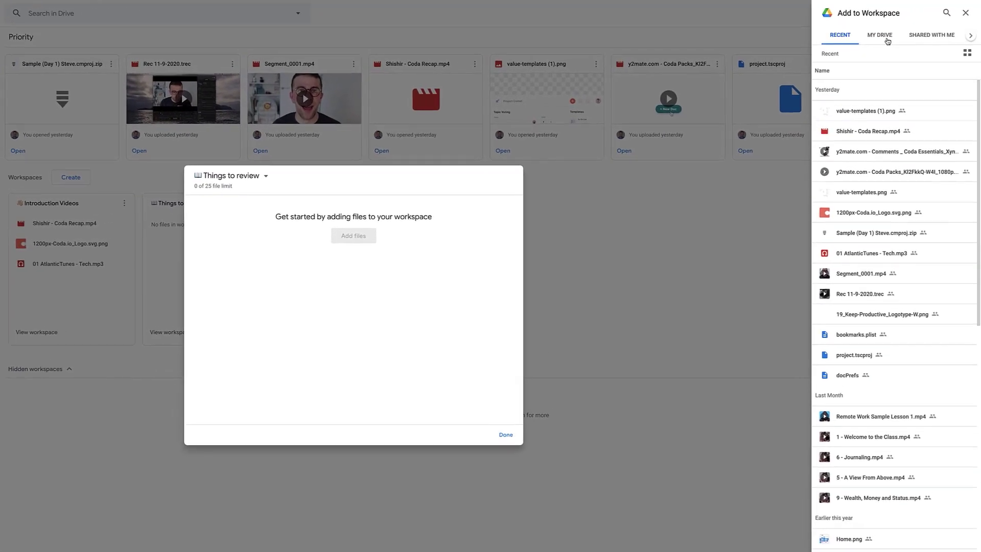
{"action": "left_click", "coordinate": [888, 40]}
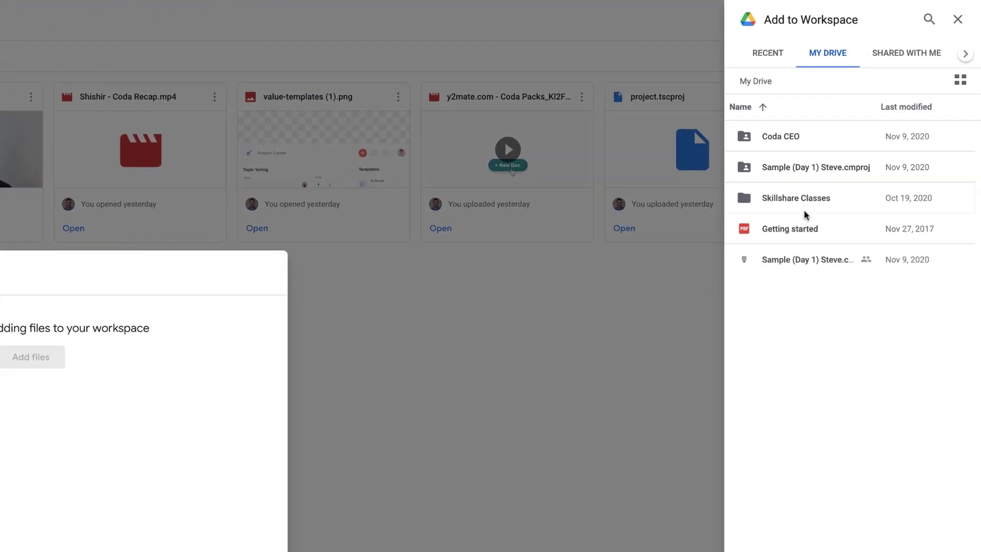
{"action": "left_click", "coordinate": [805, 224]}
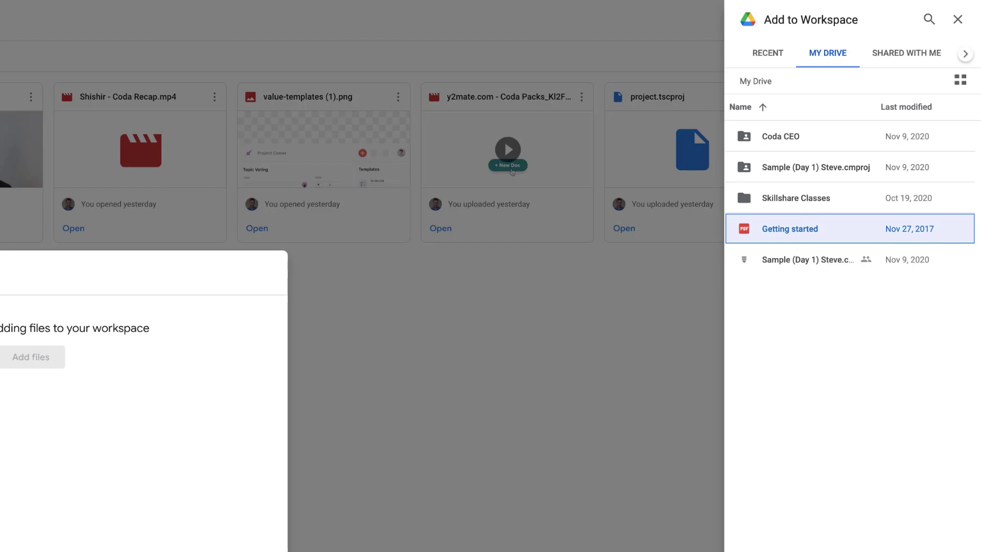
{"action": "key", "text": "Return"}
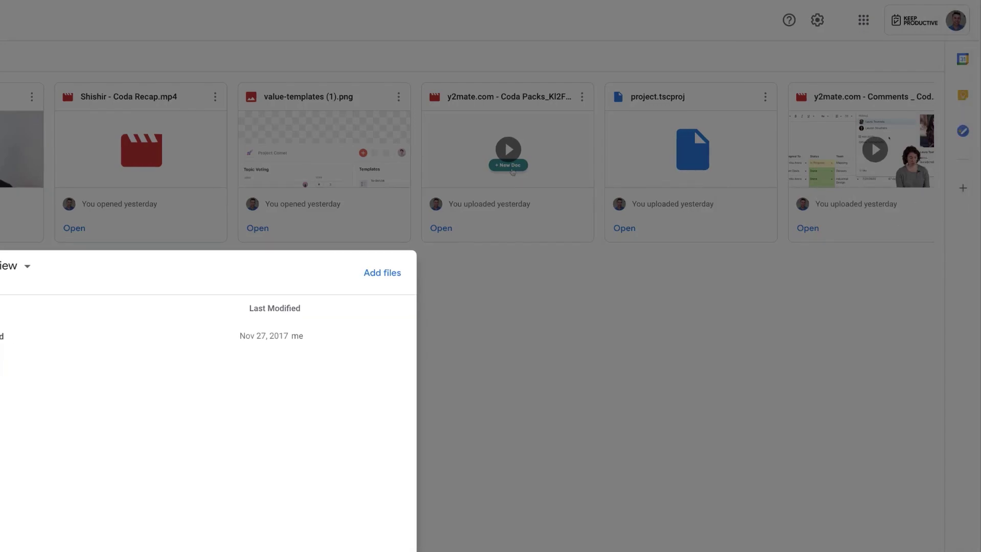
Insert Remote Work Sample Lesson 1.mp4 from Skillshare Classes > Remote Work Class > Sample Lesson, then close.
{"action": "left_click", "coordinate": [518, 210]}
{"action": "left_click", "coordinate": [884, 34]}
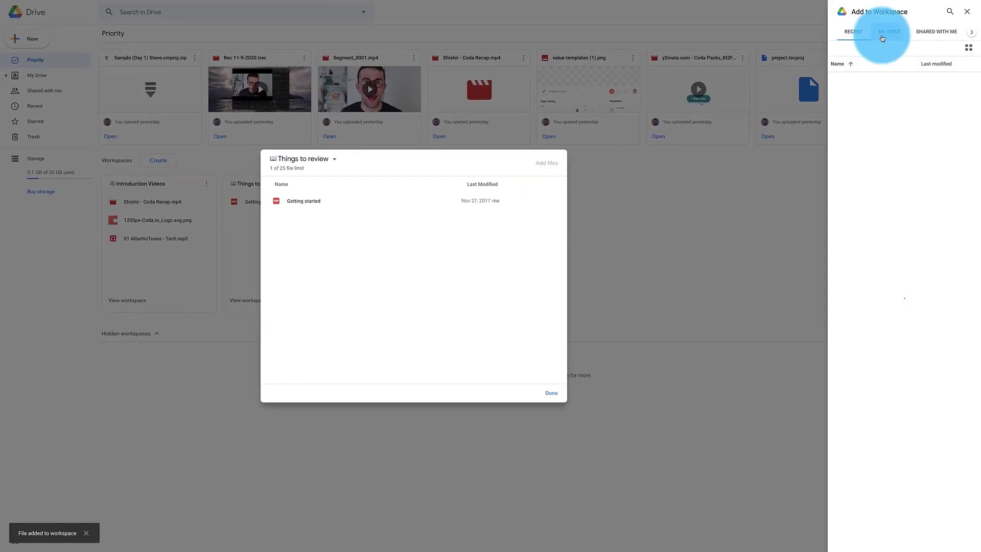
{"action": "double_click", "coordinate": [873, 118]}
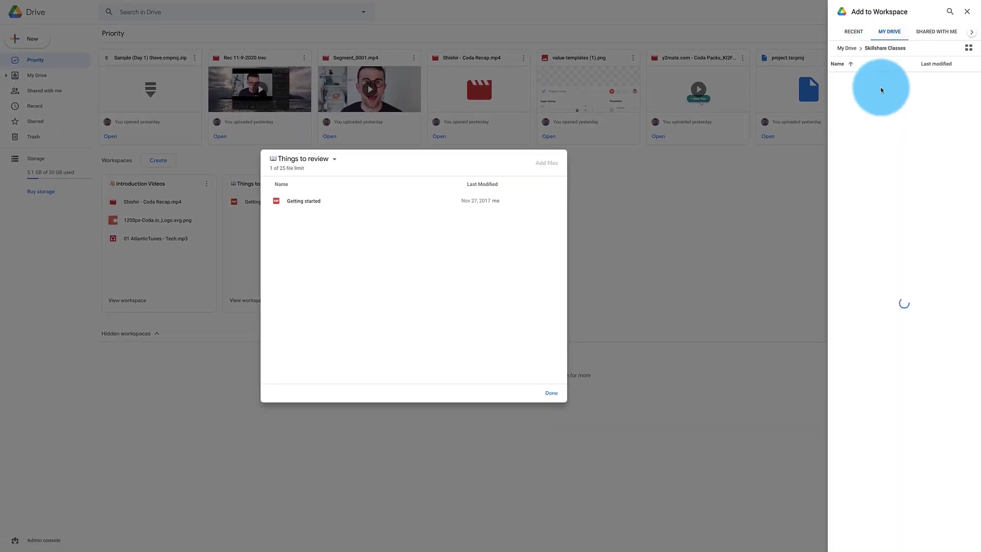
{"action": "double_click", "coordinate": [879, 82]}
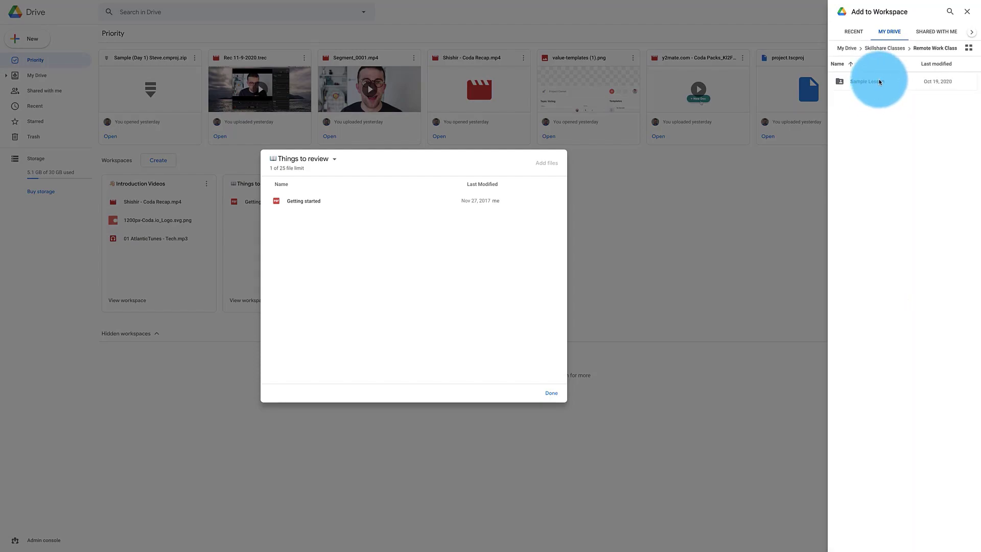
{"action": "double_click", "coordinate": [876, 82]}
{"action": "left_click", "coordinate": [876, 82]}
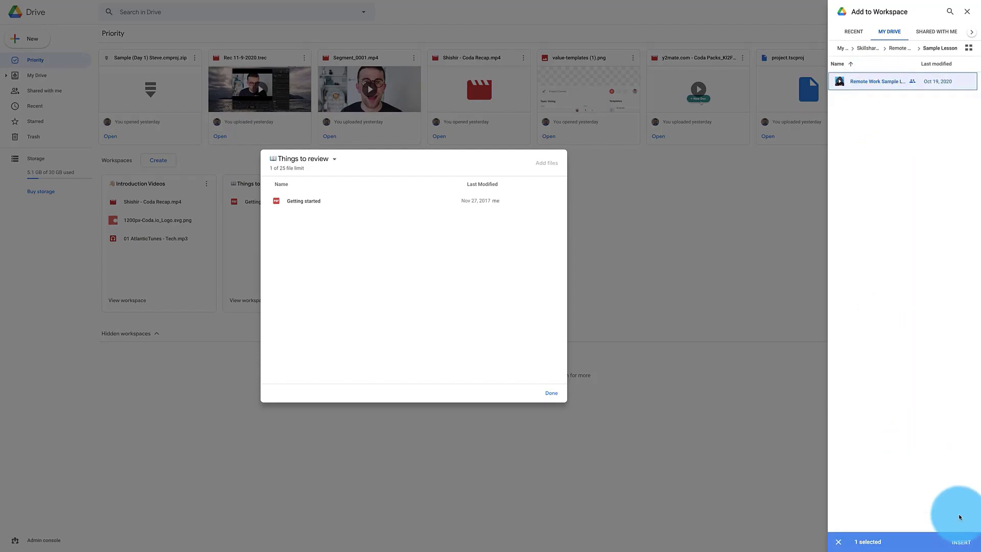
{"action": "left_click", "coordinate": [959, 547]}
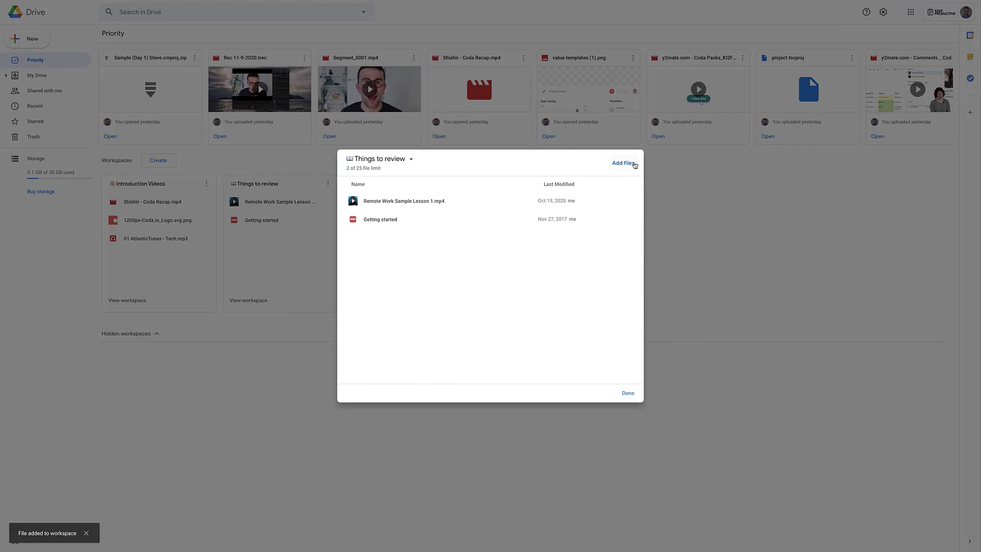
{"action": "left_click", "coordinate": [690, 190]}
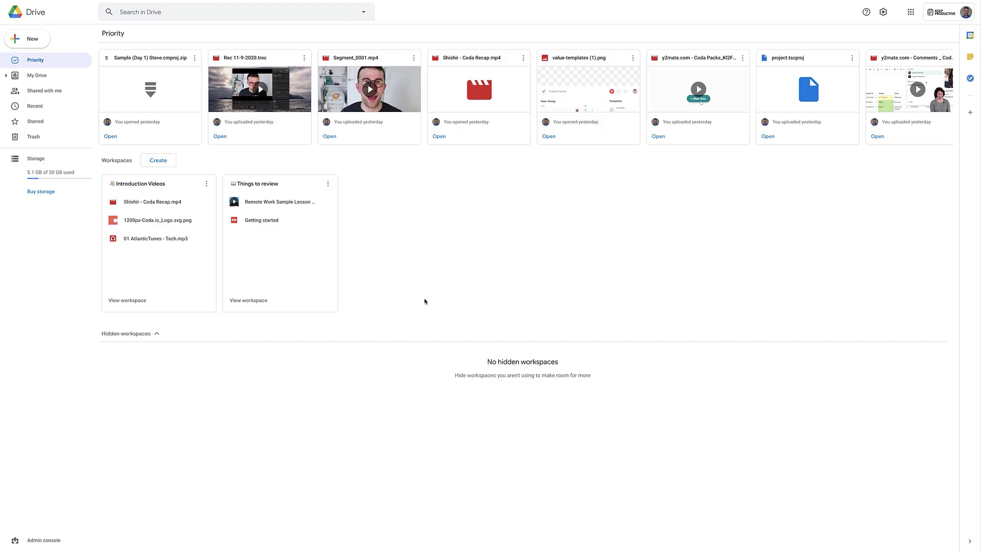
Hide the Introduction Videos workspace using its card's options menu.
{"action": "left_click", "coordinate": [328, 183]}
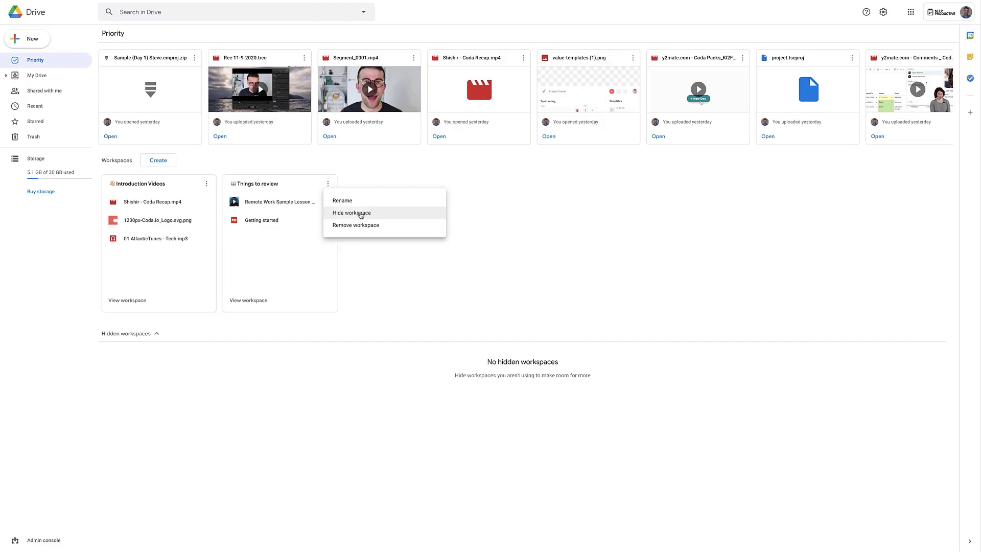
{"action": "left_click", "coordinate": [206, 184]}
{"action": "left_click", "coordinate": [206, 183]}
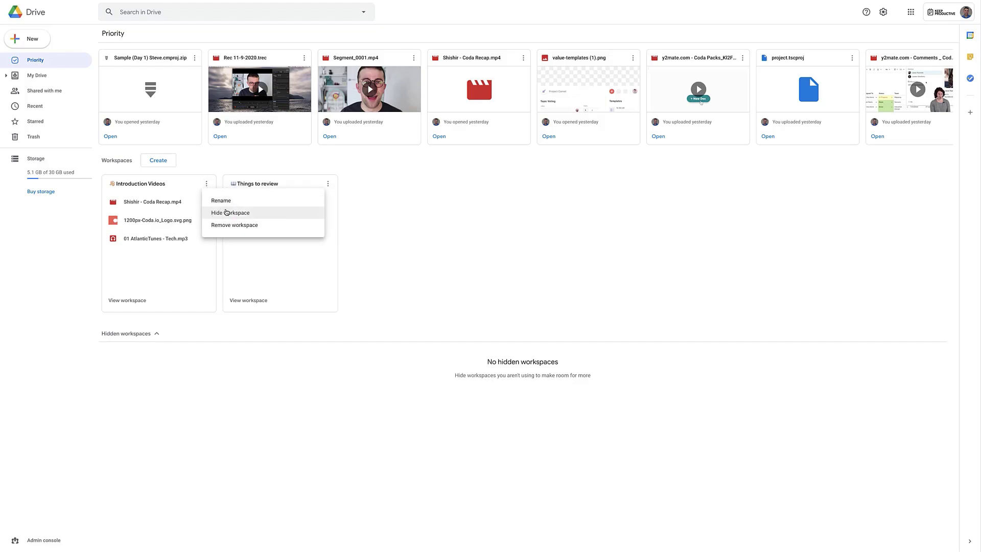
{"action": "left_click", "coordinate": [227, 213]}
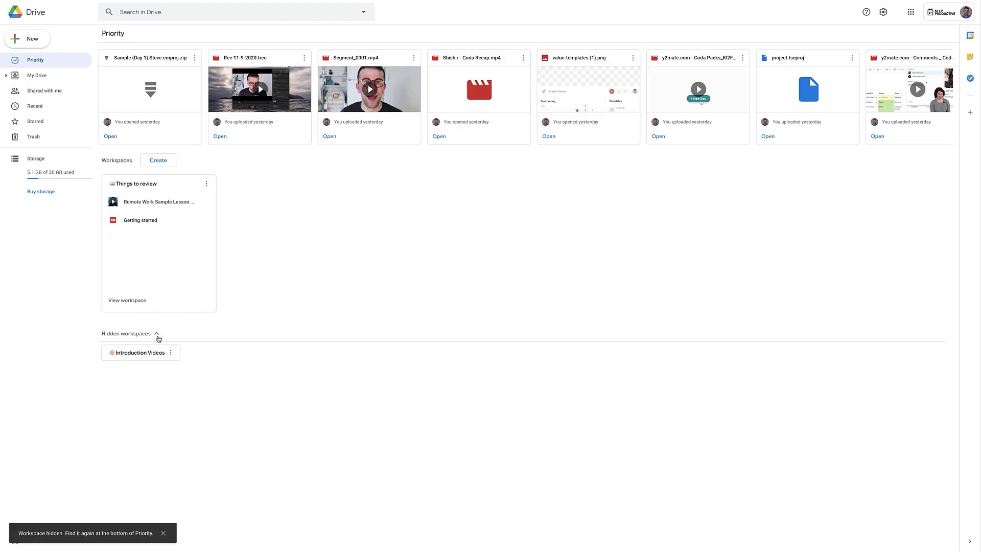
{"action": "left_click", "coordinate": [174, 357]}
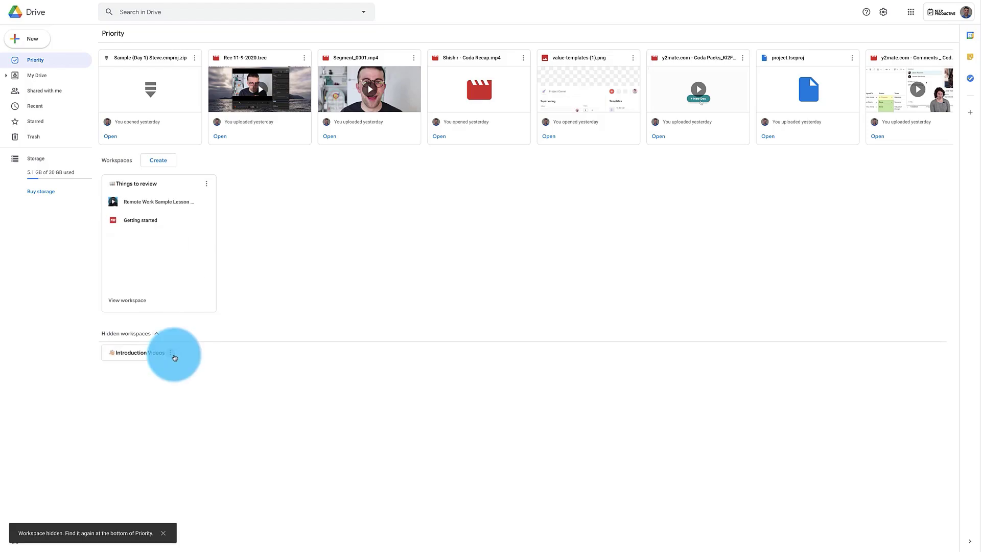
{"action": "left_click", "coordinate": [174, 357]}
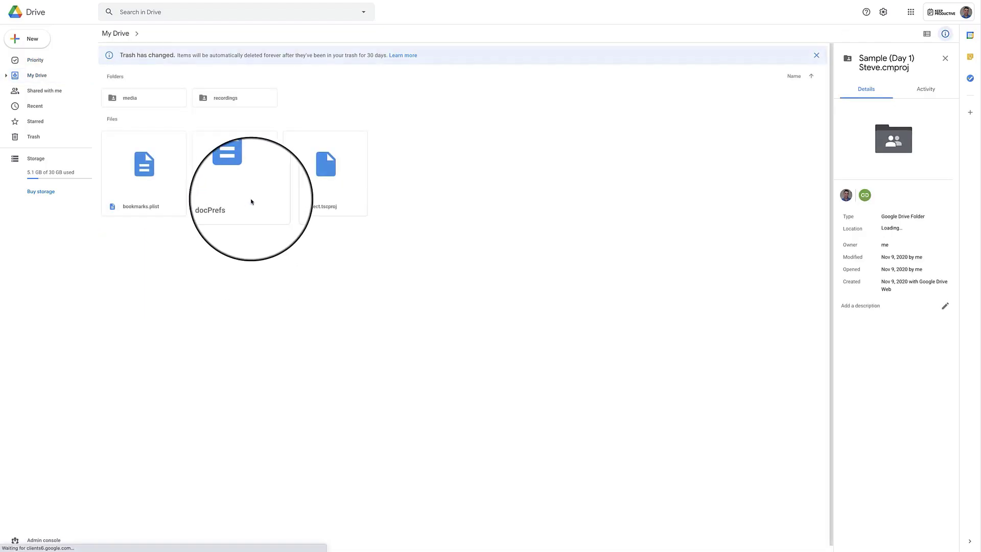
Add 01 AtlanticTunes - Tech.mp3 from media > 1604921159.027191 to Things to review, then return to Priority.
{"action": "double_click", "coordinate": [166, 93]}
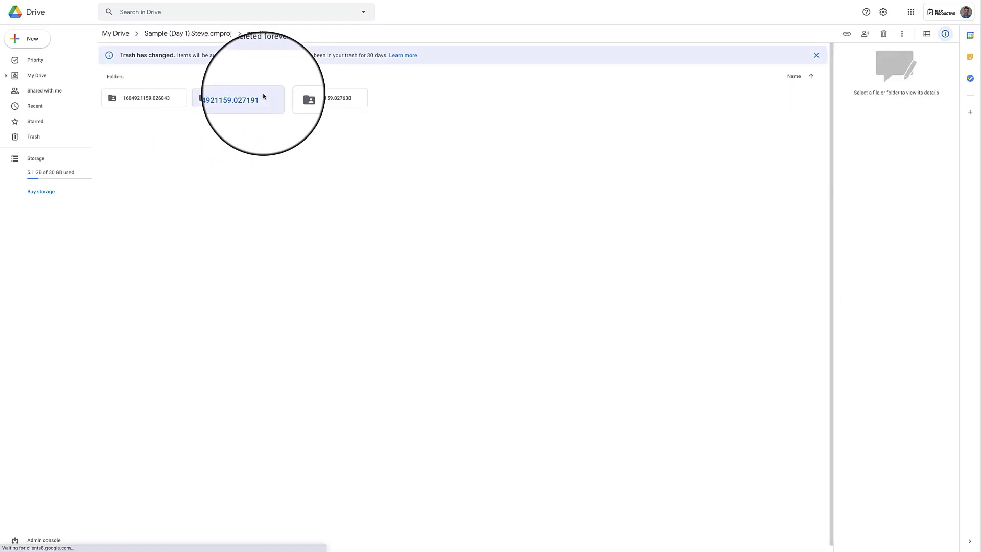
{"action": "double_click", "coordinate": [264, 96]}
{"action": "left_click", "coordinate": [182, 134]}
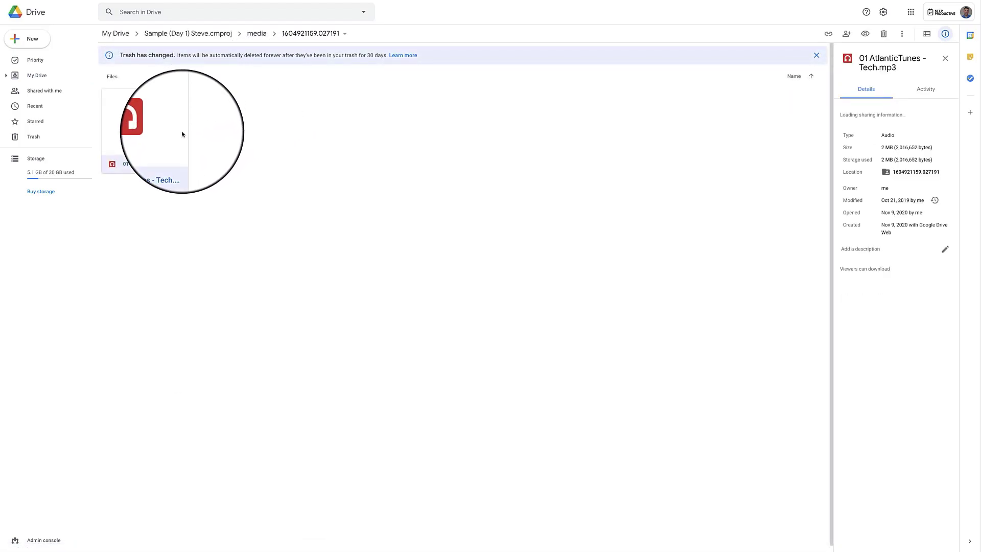
{"action": "right_click", "coordinate": [179, 100]}
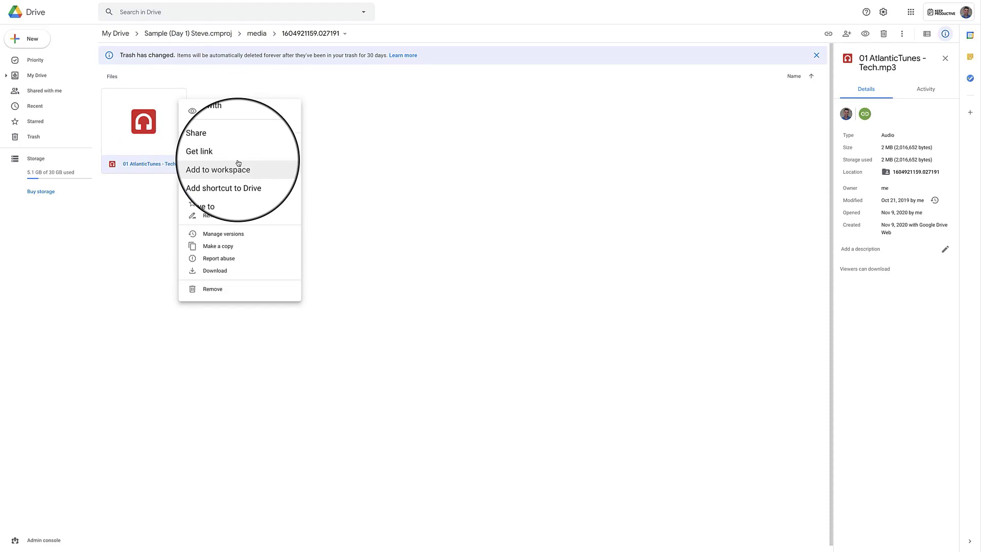
{"action": "mouse_move", "coordinate": [238, 163]}
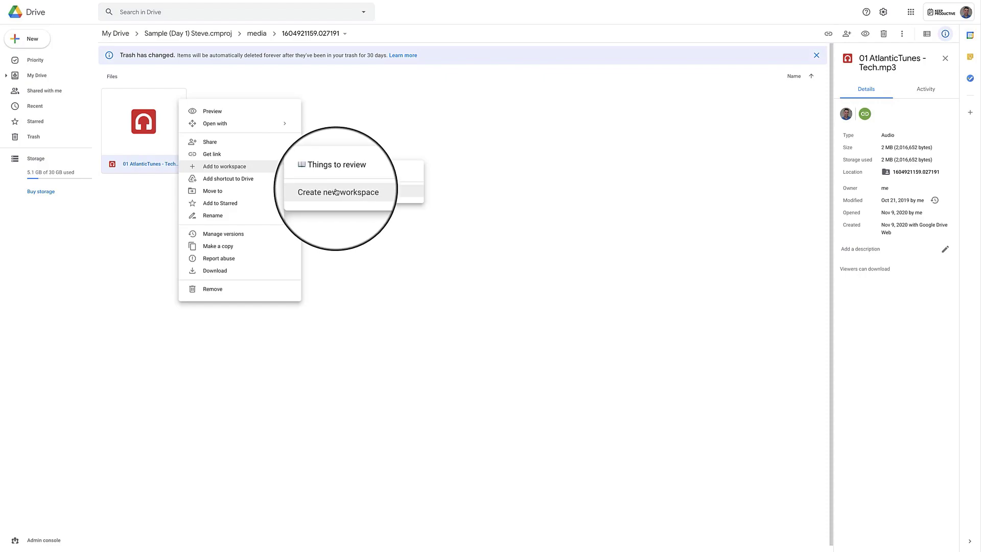
{"action": "left_click", "coordinate": [348, 177]}
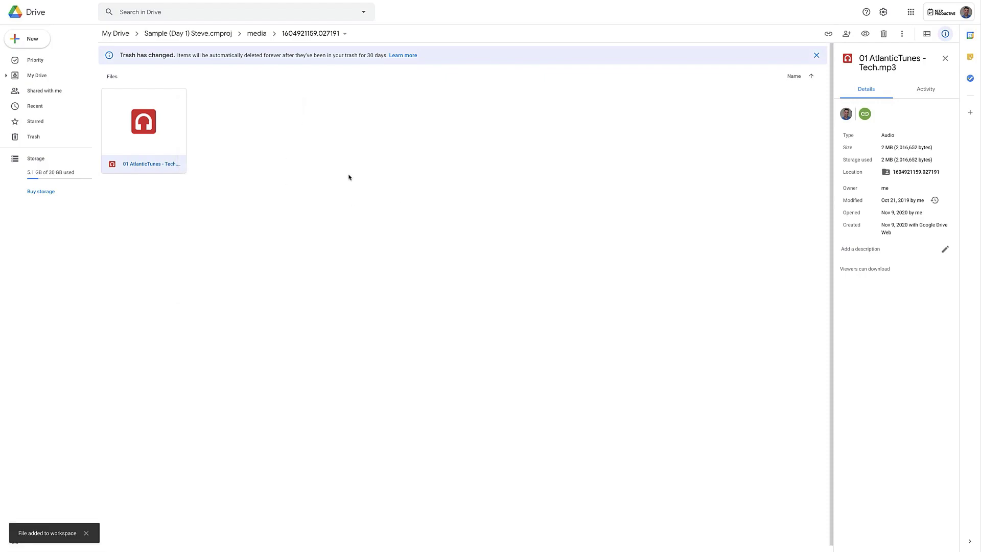
{"action": "left_click", "coordinate": [65, 62]}
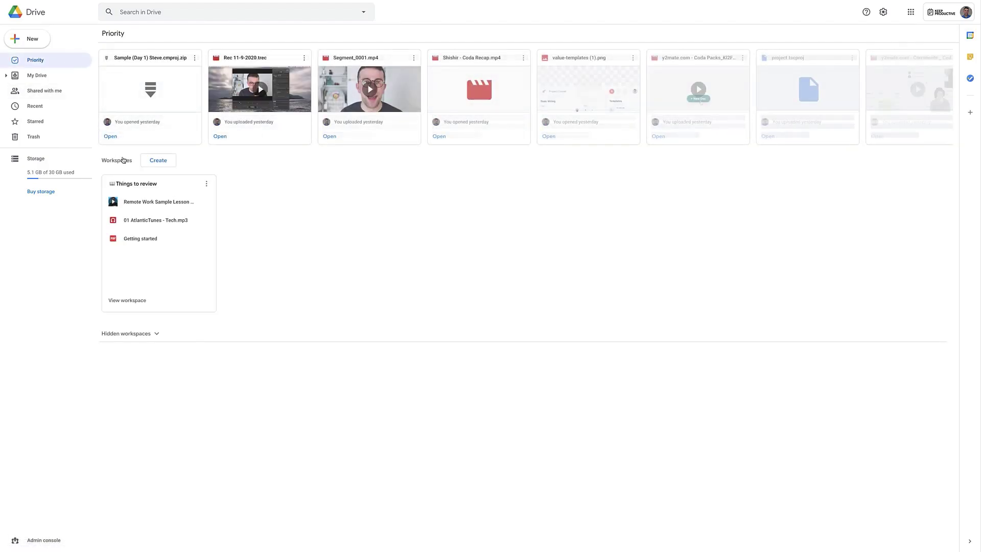
Open Things to review to confirm its three files, then close it.
{"action": "left_click", "coordinate": [171, 190]}
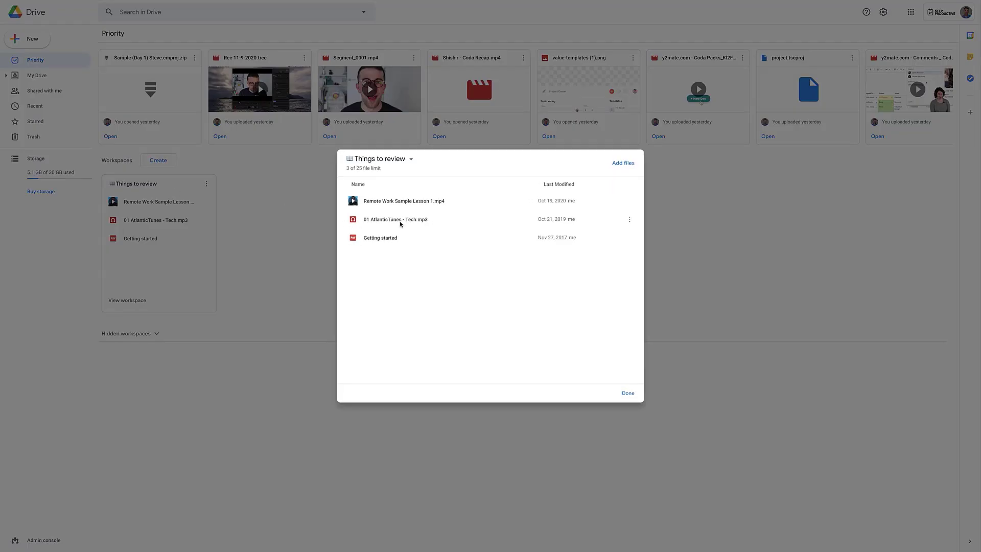
{"action": "left_click", "coordinate": [220, 252]}
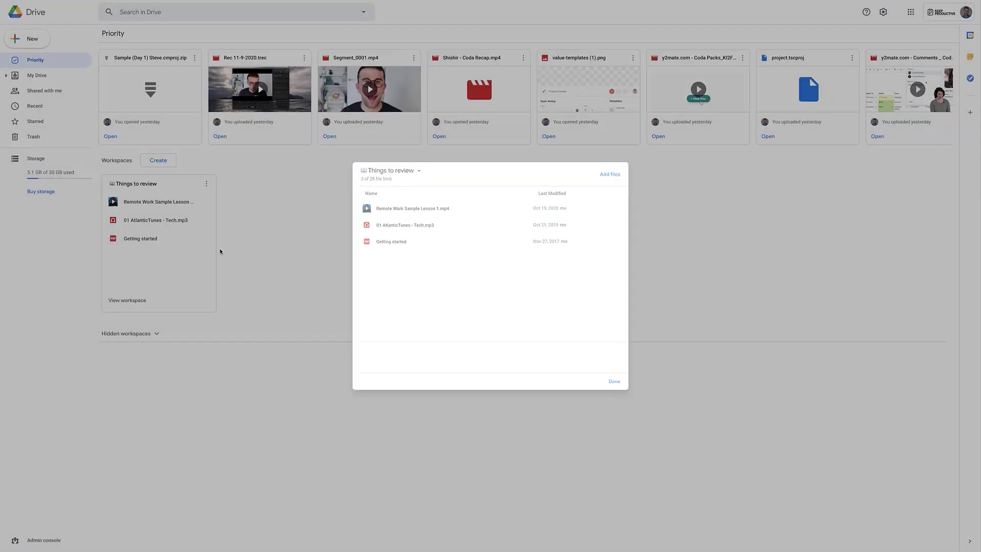